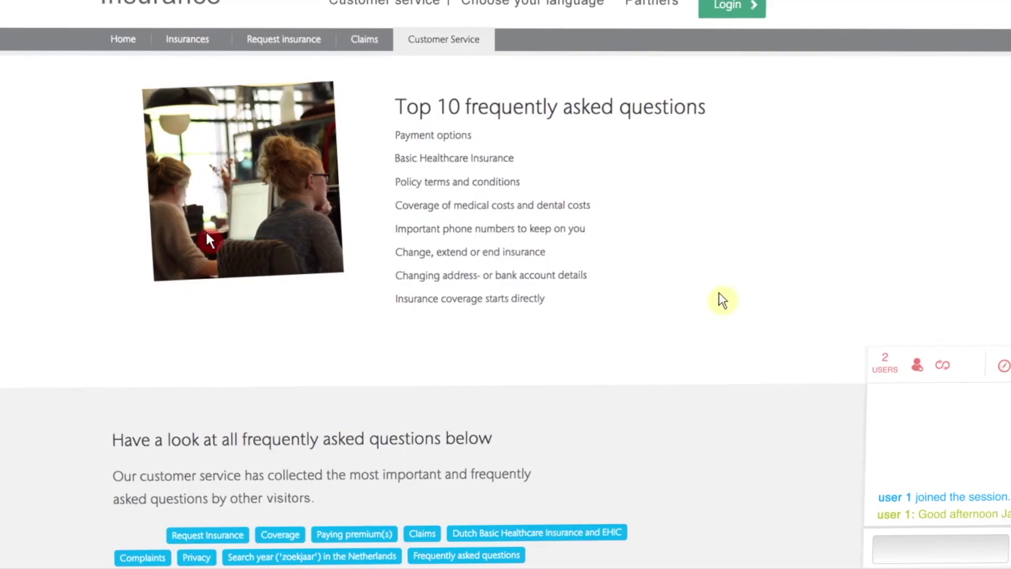
Step: Open the site's Insurances page and take control of the co-browse session
{"action": "left_click", "coordinate": [169, 40]}
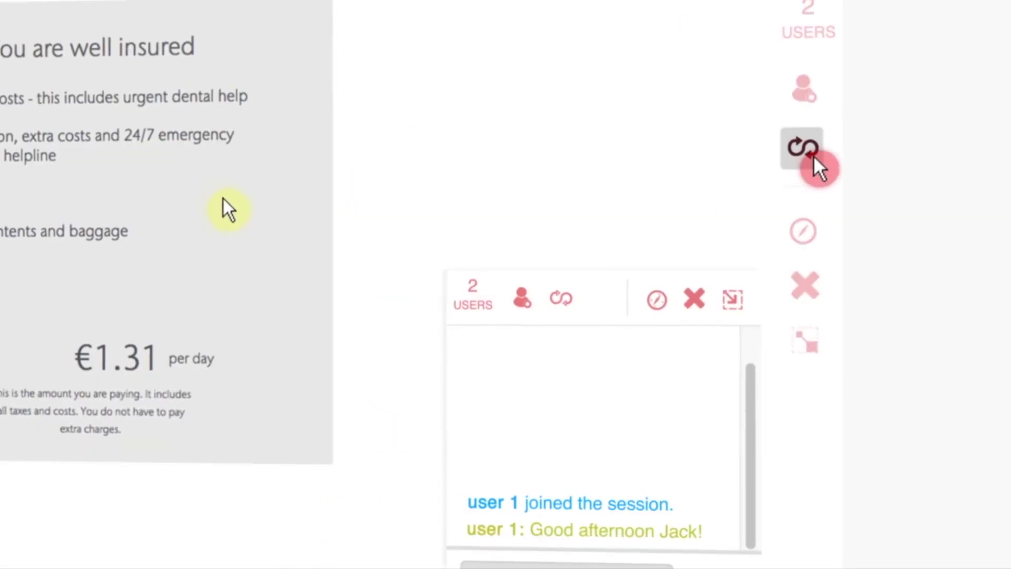
{"action": "left_click", "coordinate": [811, 157]}
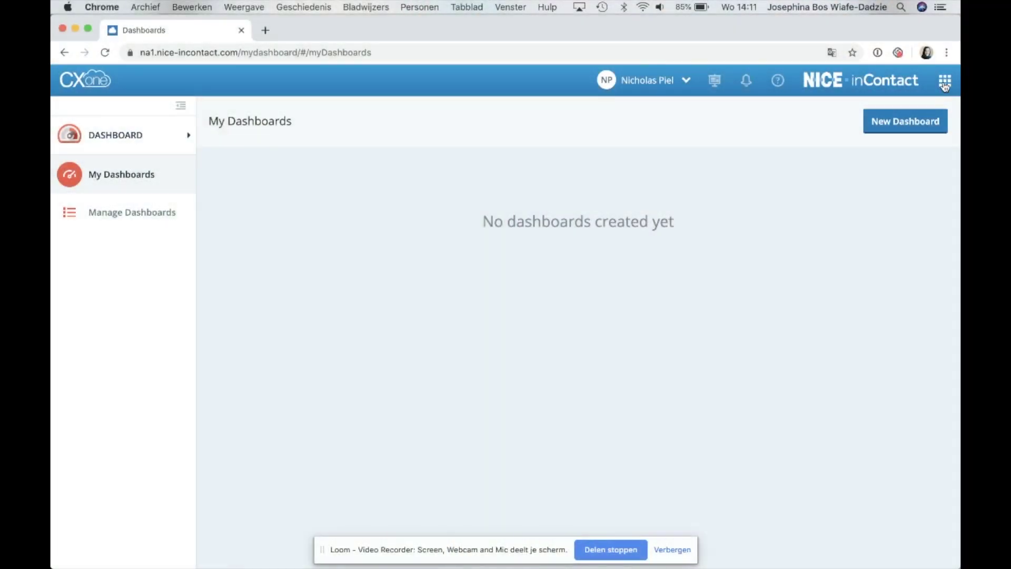
Step: Launch the MAX agent application from the CXone app launcher
{"action": "left_click", "coordinate": [946, 84]}
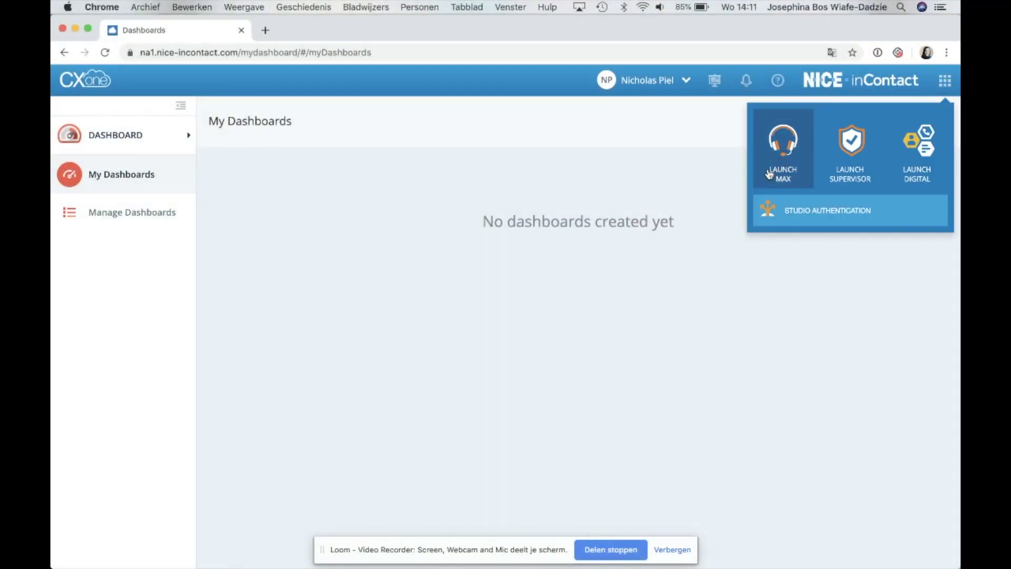
{"action": "left_click", "coordinate": [768, 178]}
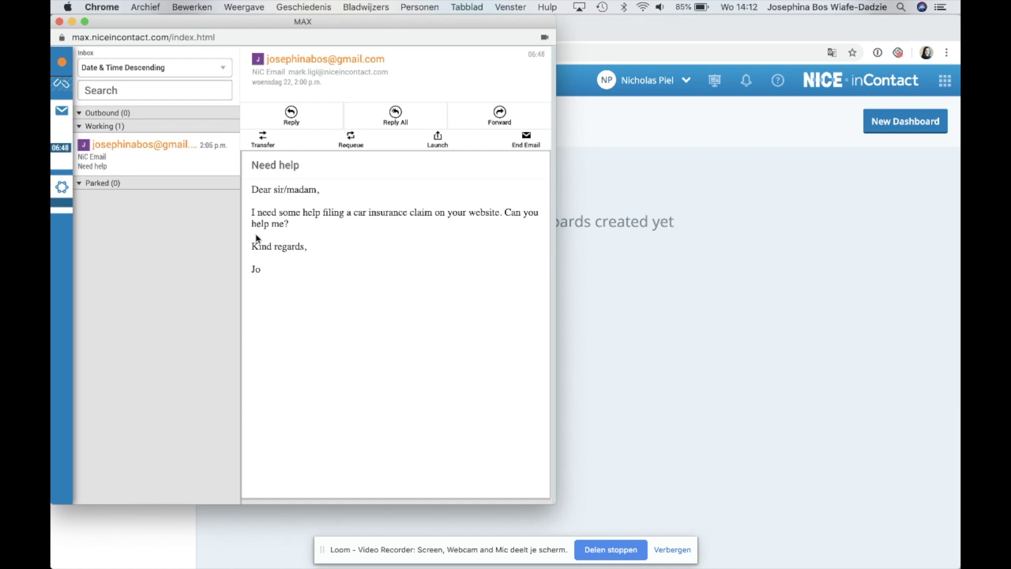
{"action": "left_click", "coordinate": [441, 147]}
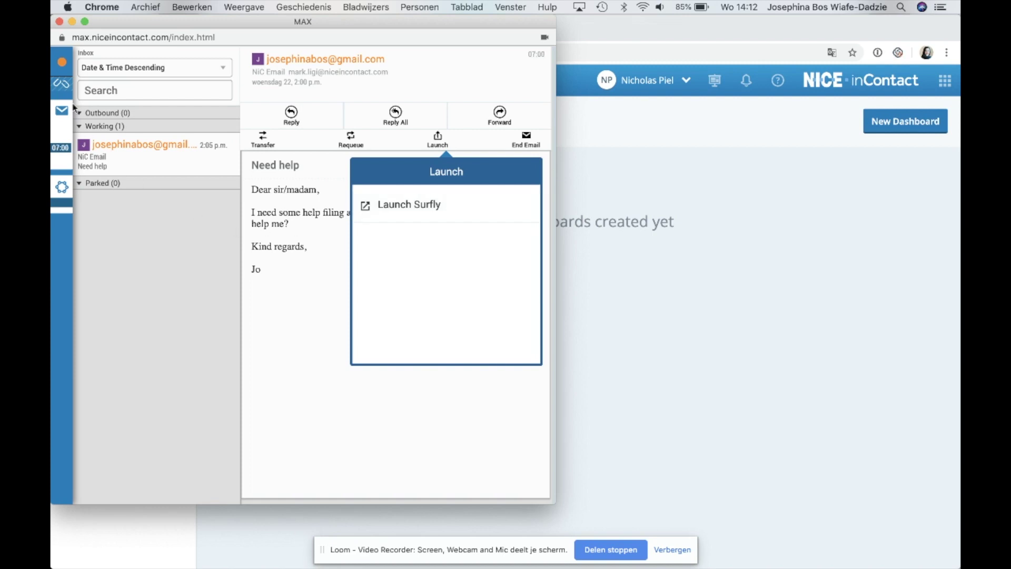
{"action": "mouse_move", "coordinate": [71, 90]}
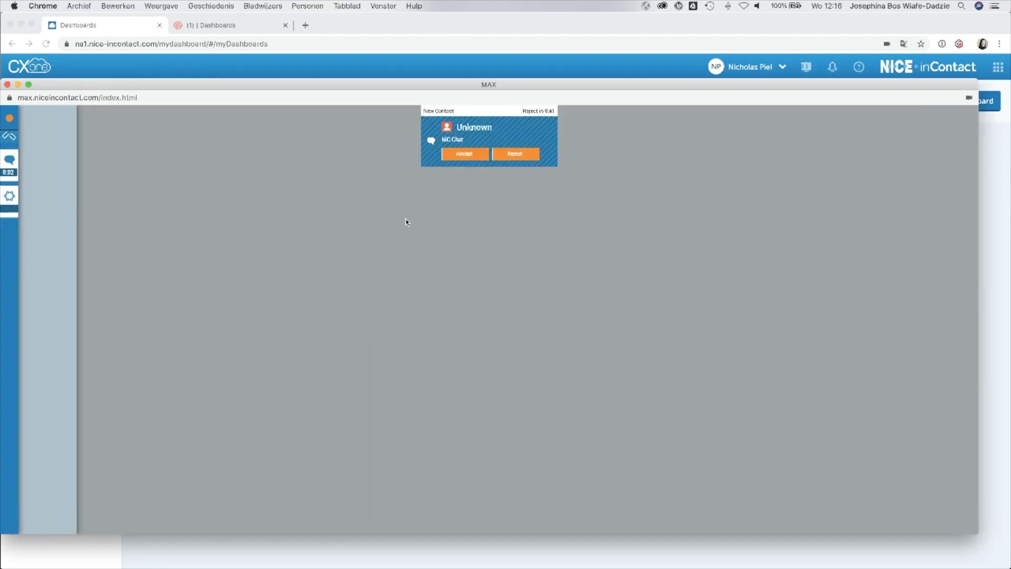
Step: Accept the incoming chat contact and send the reply 'Hi there!'
{"action": "left_click", "coordinate": [457, 156]}
{"action": "left_click", "coordinate": [458, 155]}
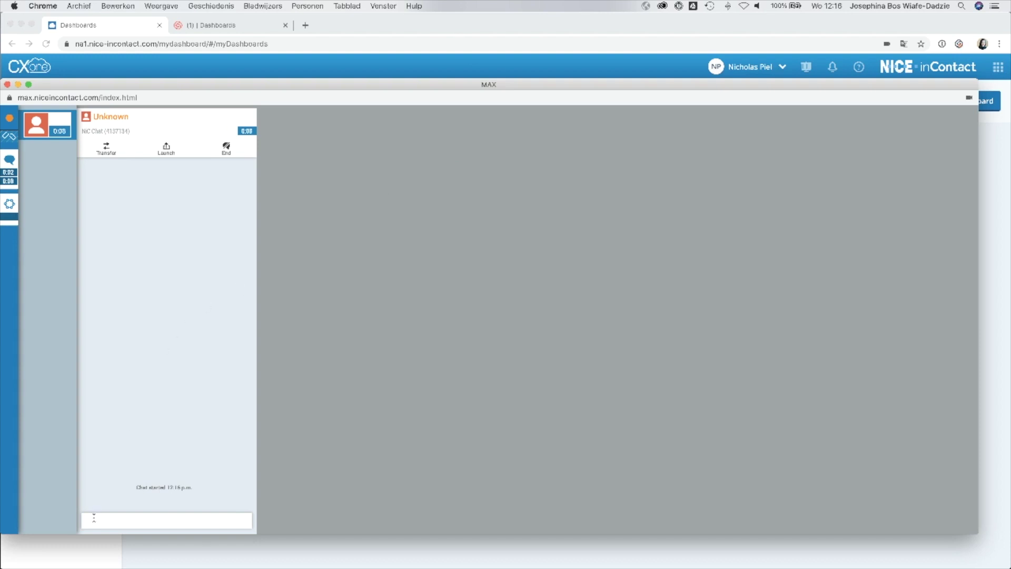
{"action": "type", "text": "Hi "}
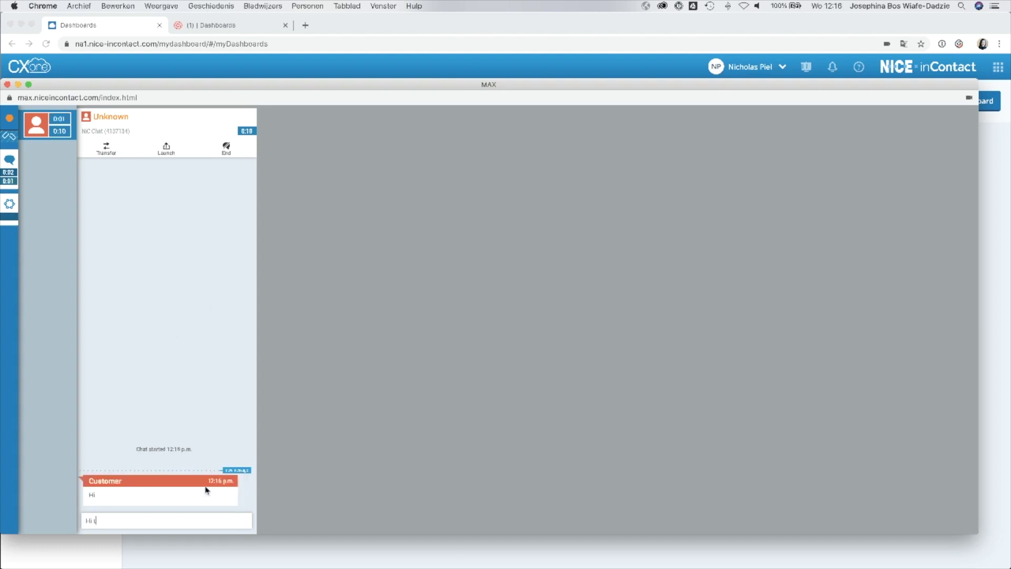
{"action": "type", "text": "there!"}
{"action": "key", "text": "Return"}
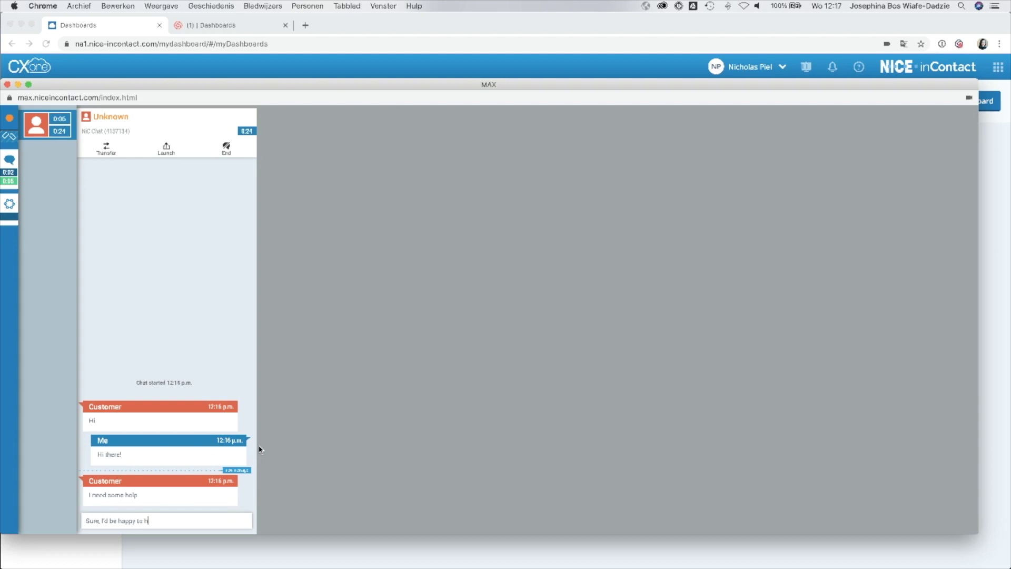
Step: Send the follow-up reply 'Sure, I'd be happy to help!'
{"action": "type", "text": "Sure, I'd be happy to help!"}
{"action": "key", "text": "Return"}
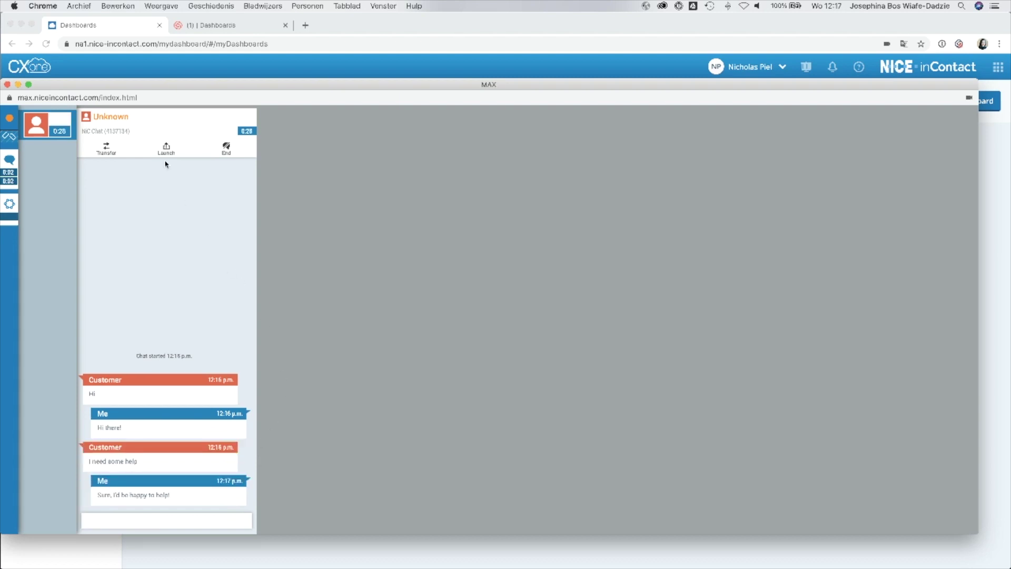
{"action": "left_click", "coordinate": [166, 156]}
Step: Start a Surfly co-browsing session on insurtech.support
{"action": "left_click", "coordinate": [137, 232]}
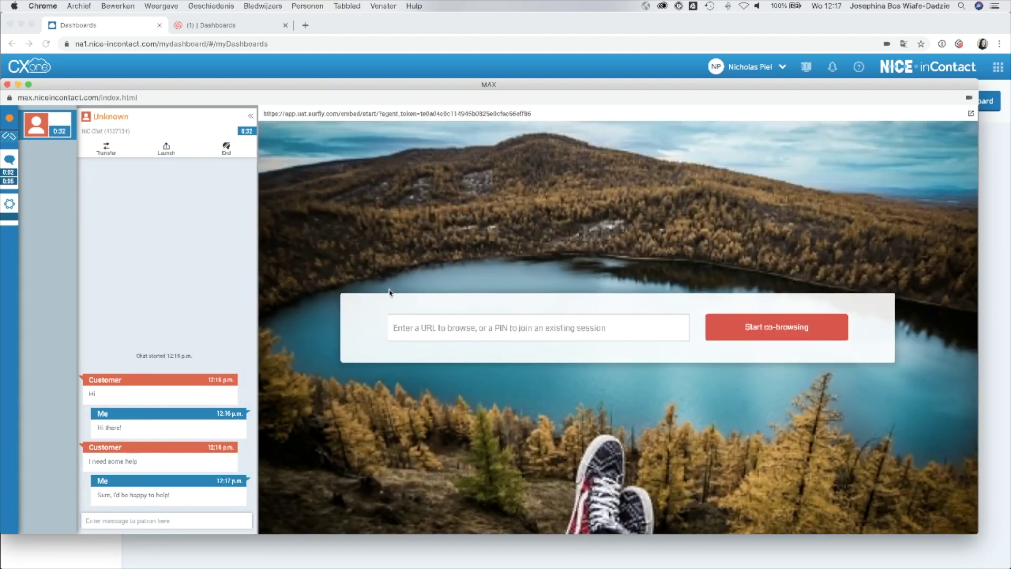
{"action": "left_click", "coordinate": [732, 320]}
{"action": "left_click", "coordinate": [663, 337]}
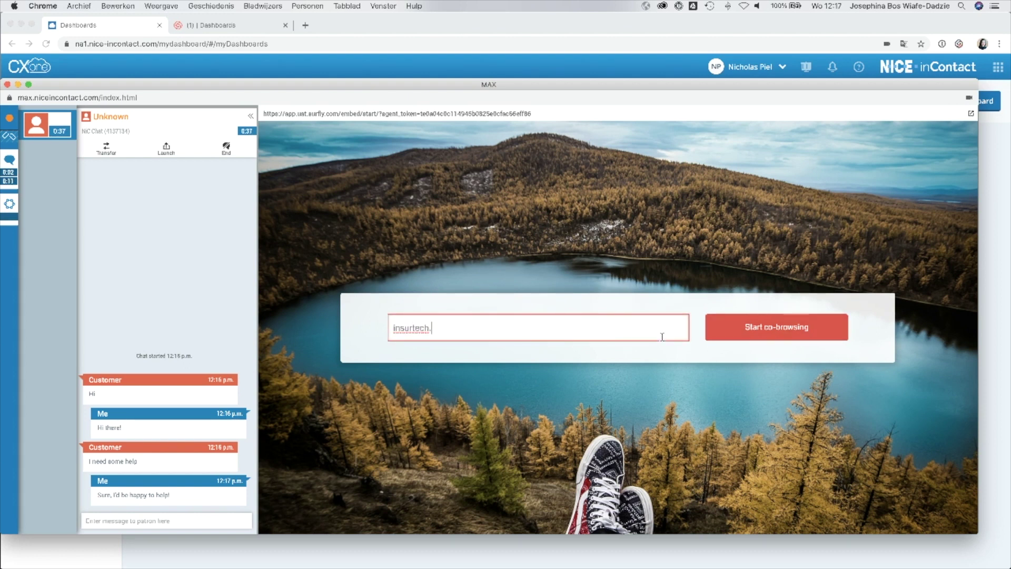
{"action": "type", "text": "insurtech.support"}
{"action": "left_click", "coordinate": [758, 321]}
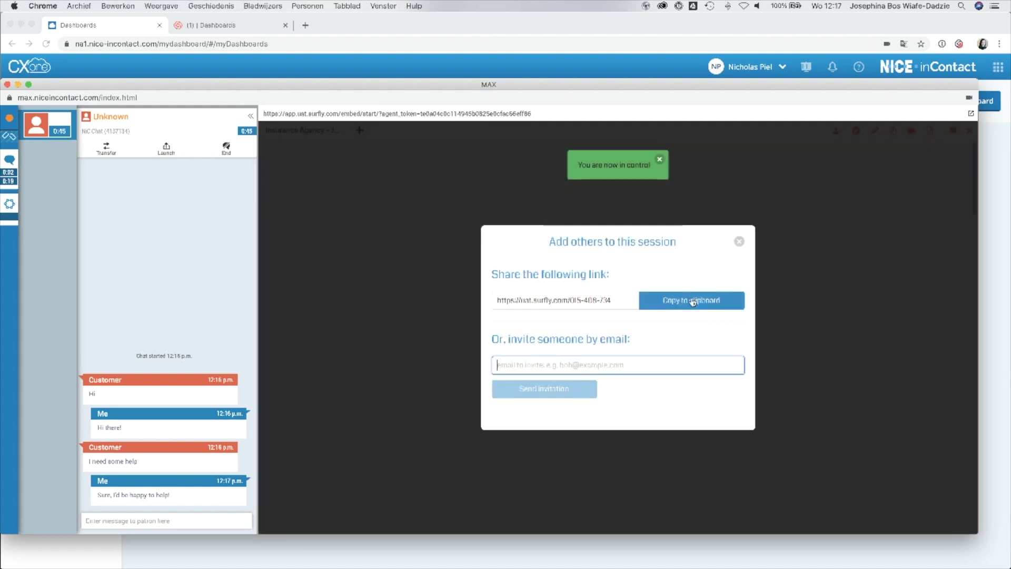
Step: Copy the session invite link and send it to the customer in the chat
{"action": "left_click", "coordinate": [693, 302]}
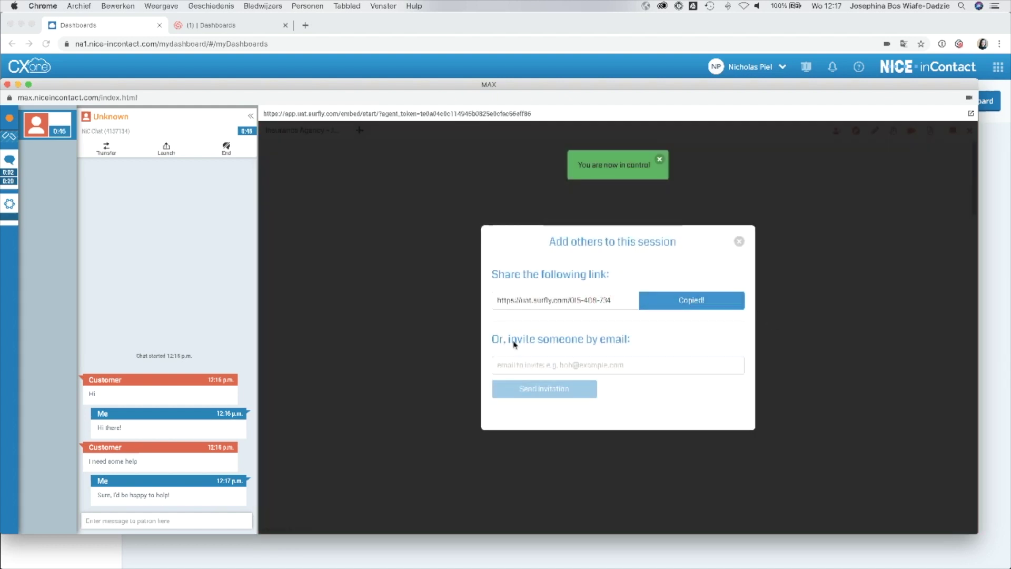
{"action": "left_click", "coordinate": [123, 519]}
{"action": "key", "text": "super+v"}
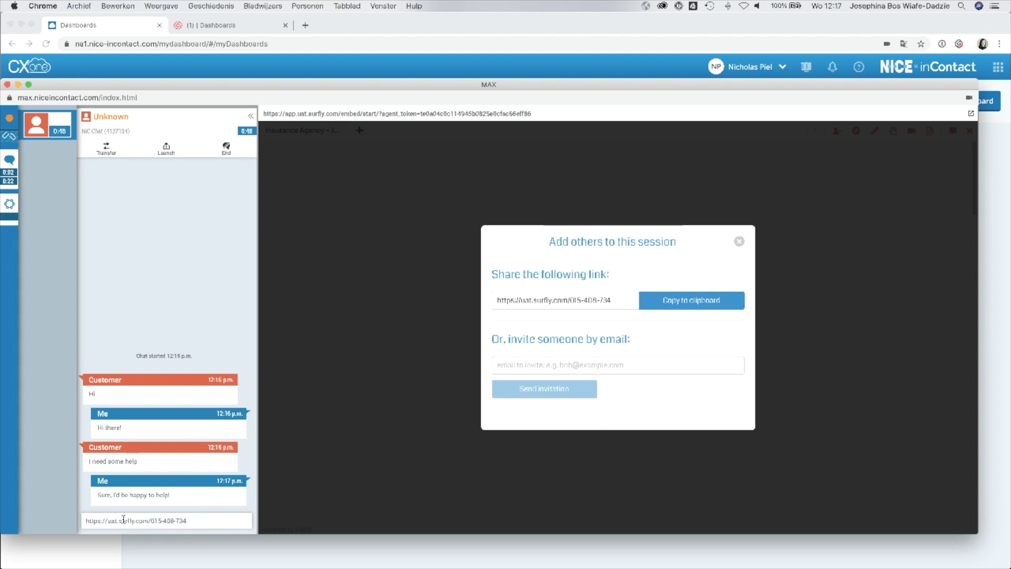
{"action": "key", "text": "Return"}
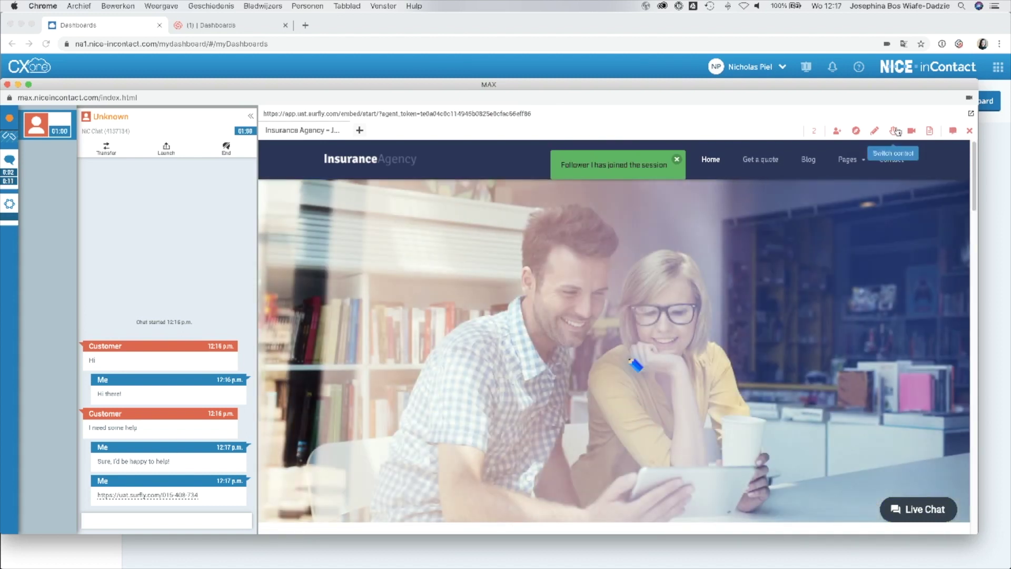
{"action": "left_click", "coordinate": [894, 130]}
Step: Give control to Follower I, open the car insurance quote, and underline name and phone fields
{"action": "left_click", "coordinate": [507, 340]}
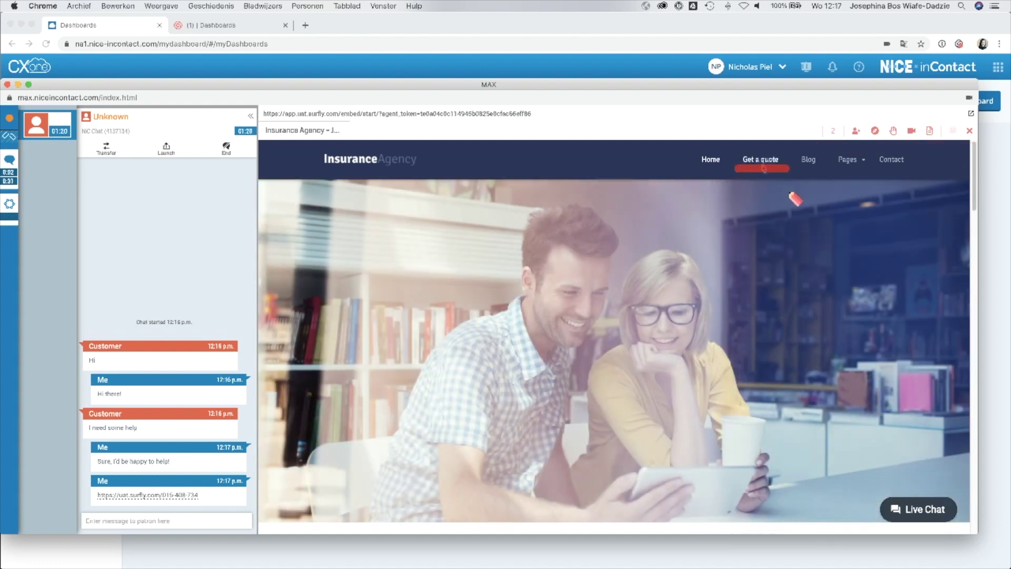
{"action": "left_click", "coordinate": [763, 161]}
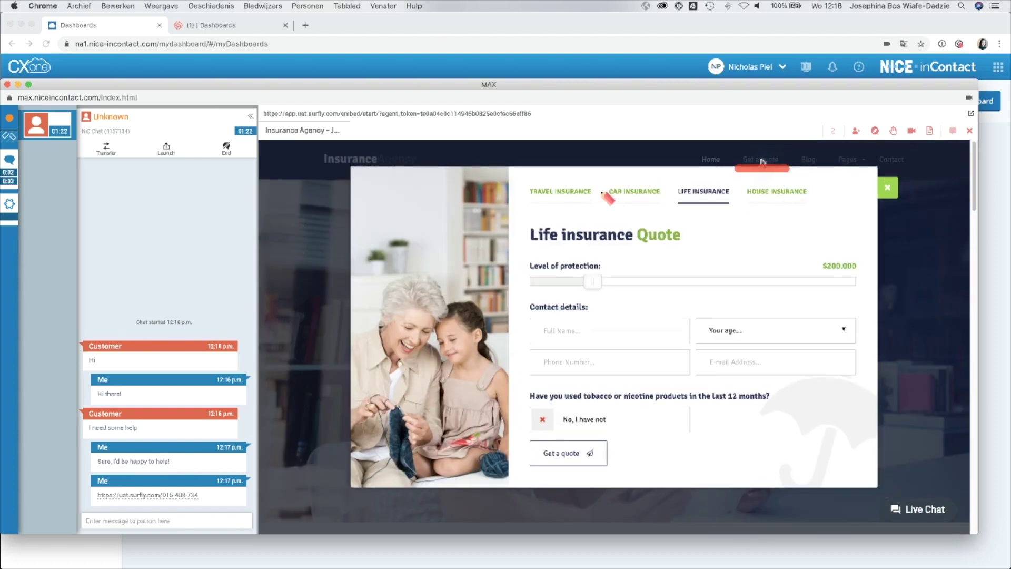
{"action": "left_click", "coordinate": [643, 197]}
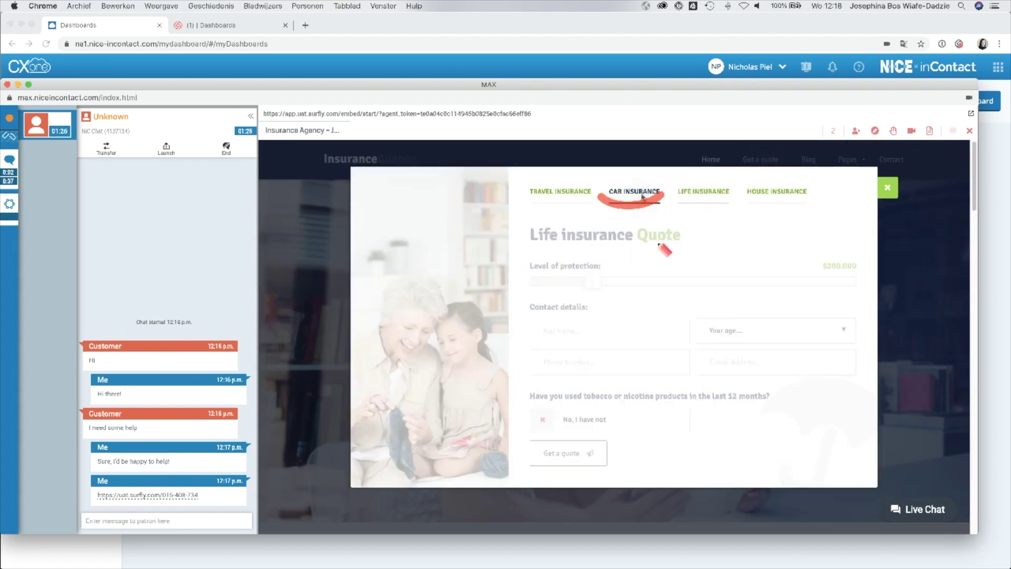
{"action": "left_click_drag", "start_coordinate": [537, 298], "coordinate": [665, 305]}
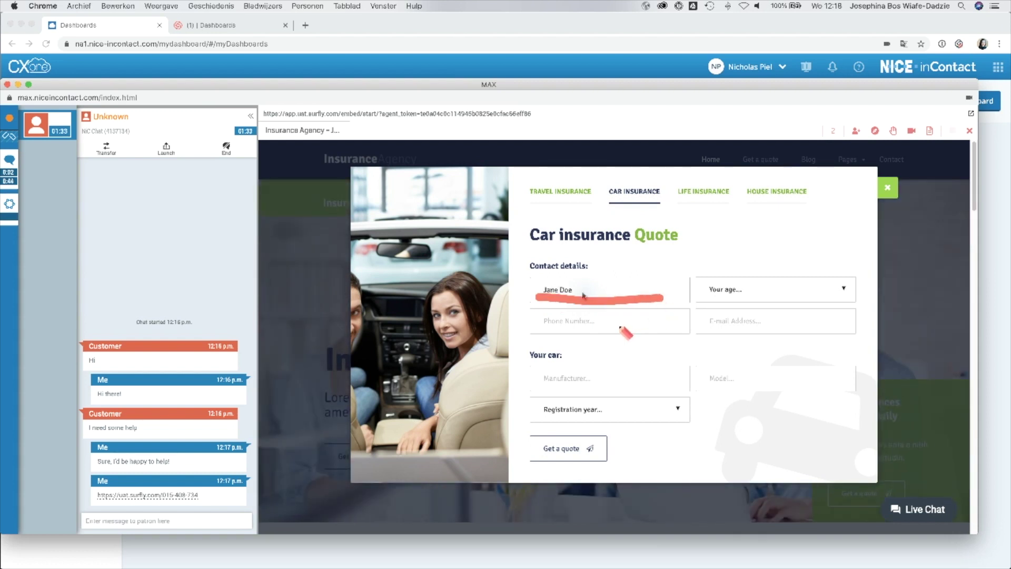
{"action": "left_click_drag", "start_coordinate": [538, 326], "coordinate": [632, 328]}
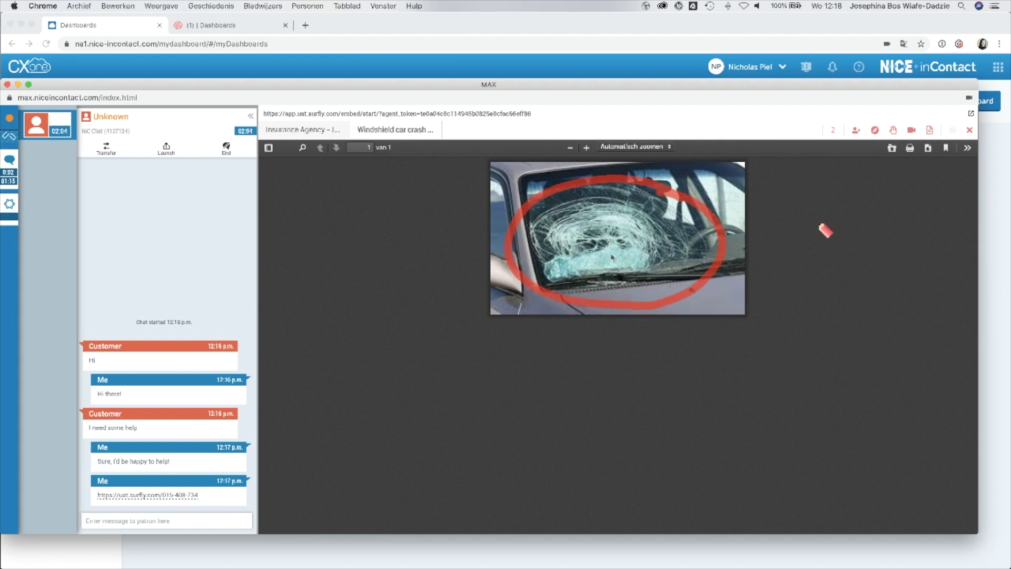
Step: Switch session control back to the agent and bring up the navigate-to-URL prompt
{"action": "left_click", "coordinate": [893, 130]}
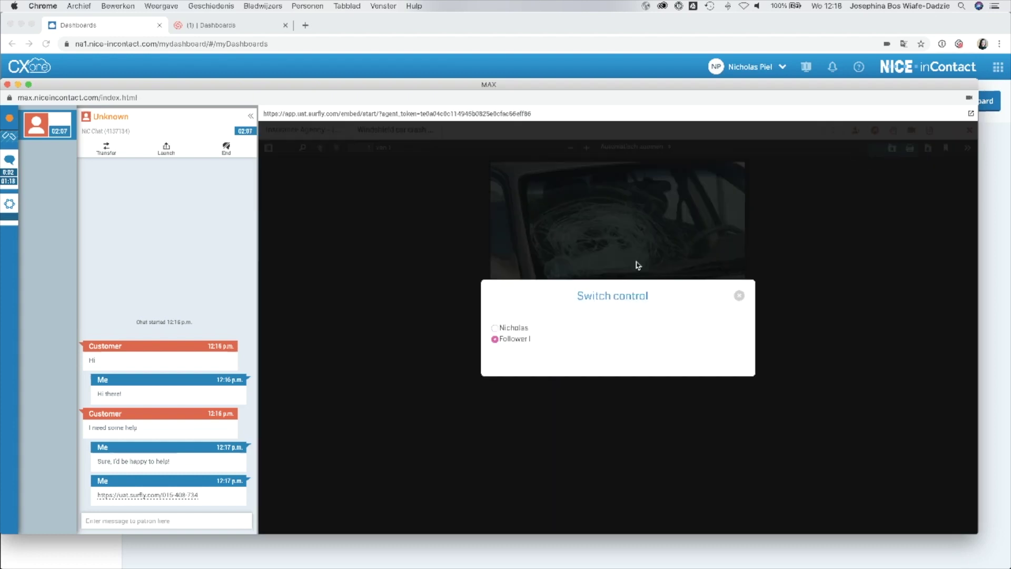
{"action": "left_click", "coordinate": [516, 330]}
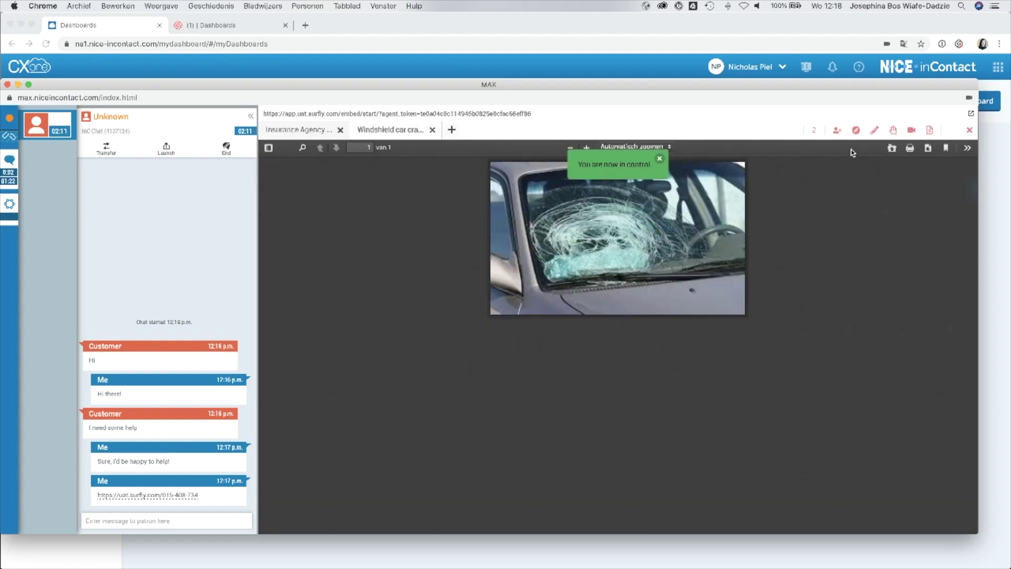
{"action": "left_click", "coordinate": [856, 153]}
Step: Load uaogle.com in a new tab, search Google for 'car rental', and scroll to the map
{"action": "type", "text": "ua"}
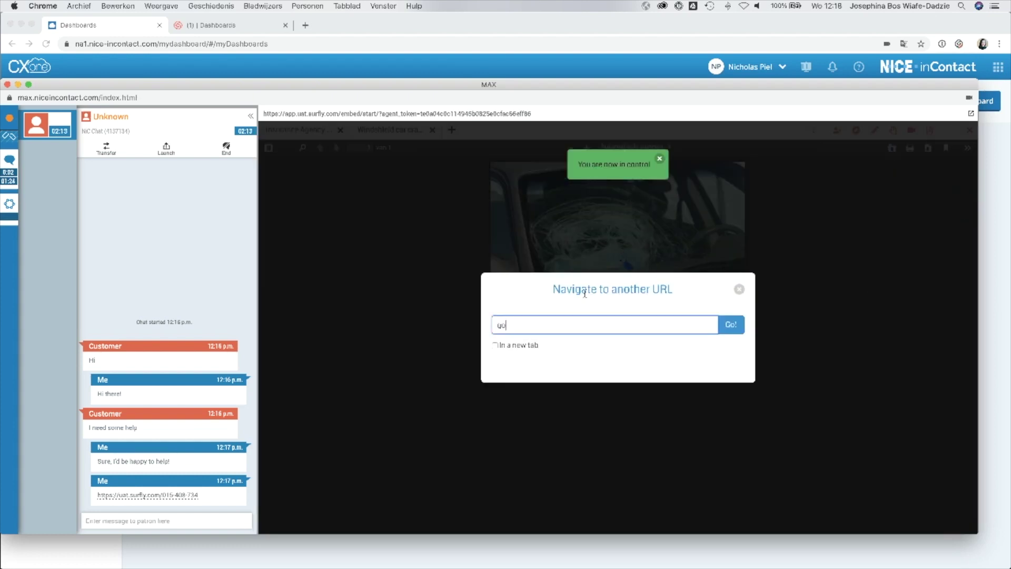
{"action": "type", "text": "ogle.com"}
{"action": "left_click", "coordinate": [732, 325]}
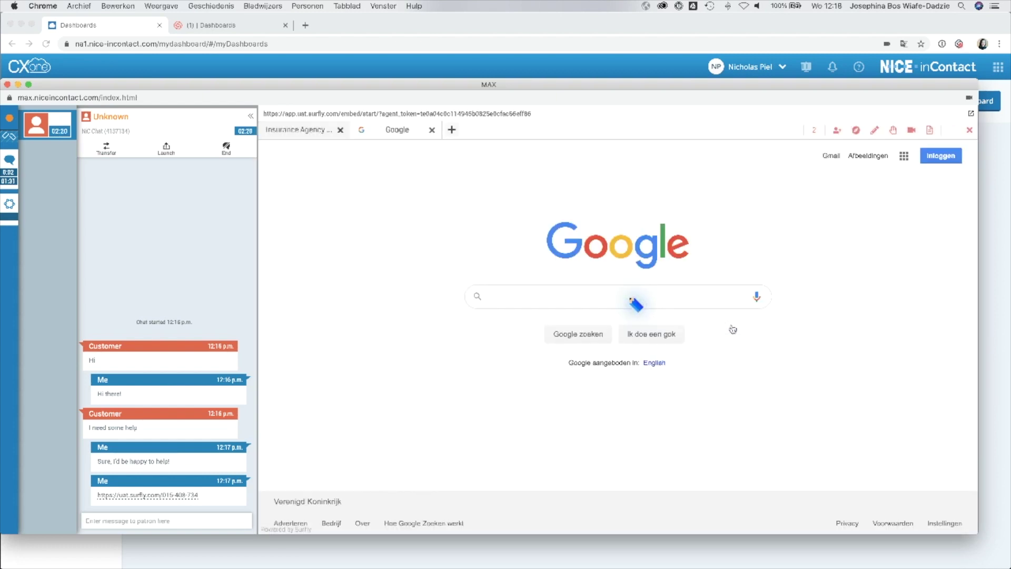
{"action": "left_click", "coordinate": [581, 300]}
{"action": "type", "text": "car rental"}
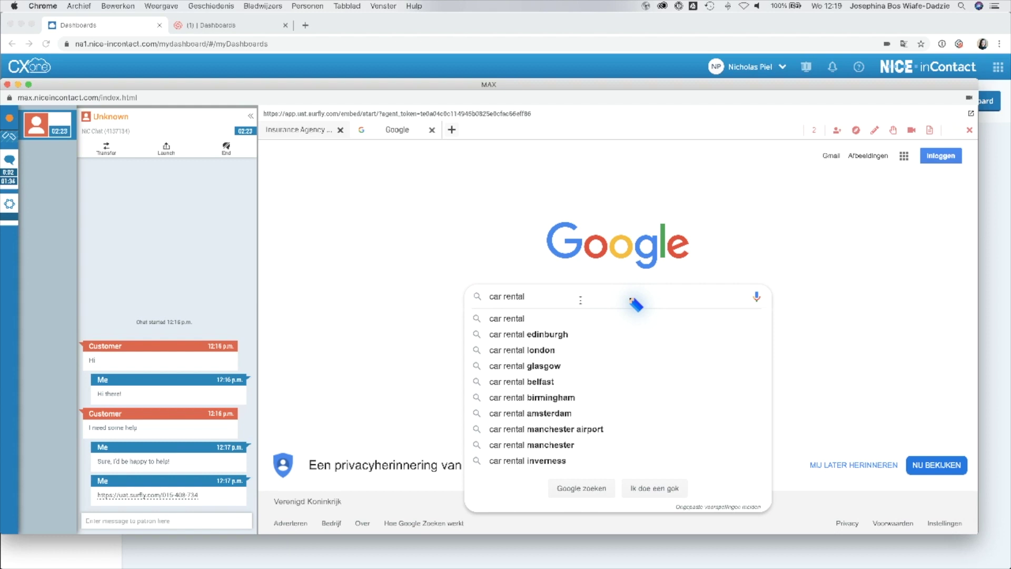
{"action": "key", "text": "Return"}
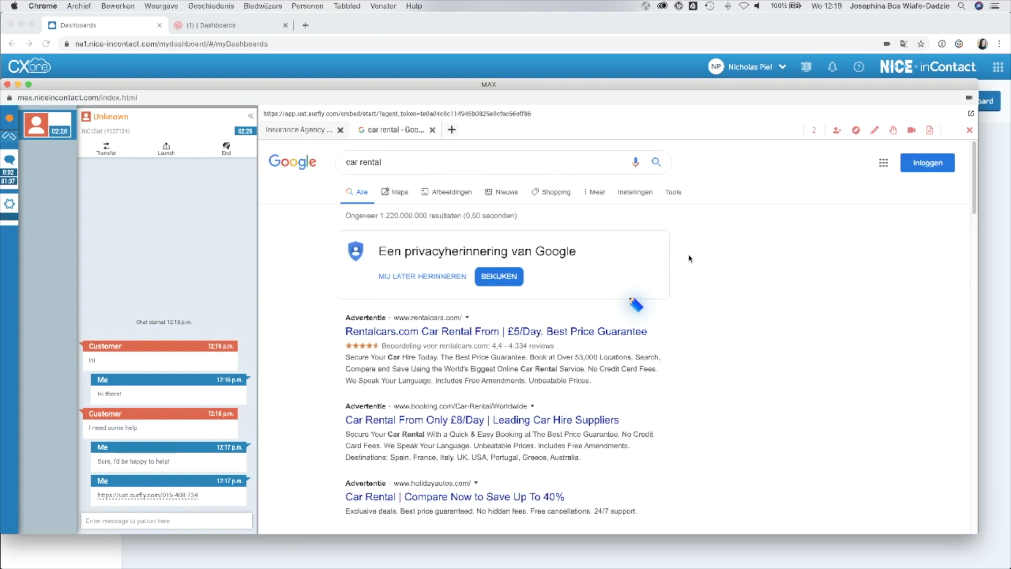
{"action": "scroll", "coordinate": [701, 368], "scroll_direction": "down", "scroll_amount": 4}
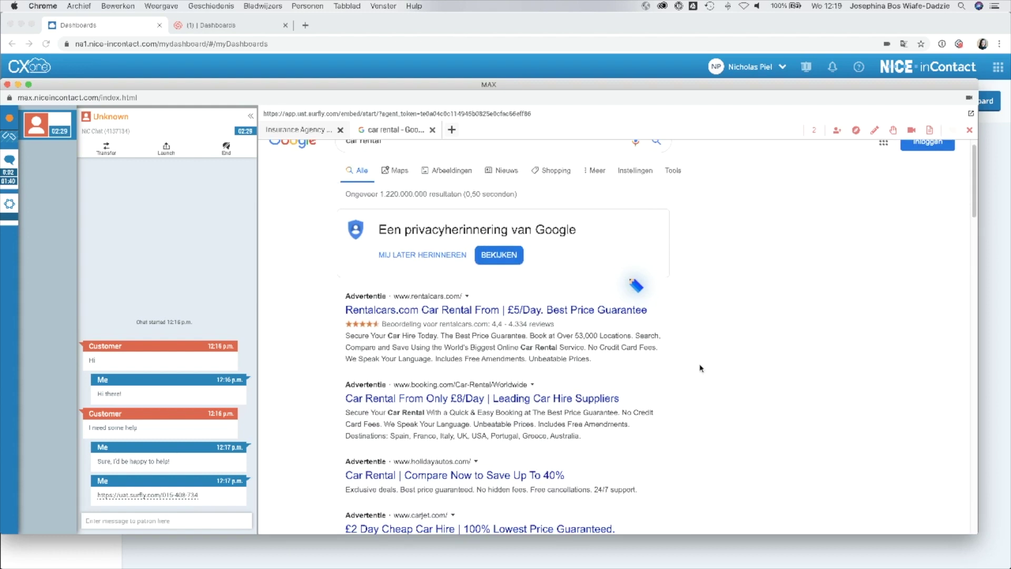
{"action": "scroll", "coordinate": [701, 368], "scroll_direction": "down", "scroll_amount": 3}
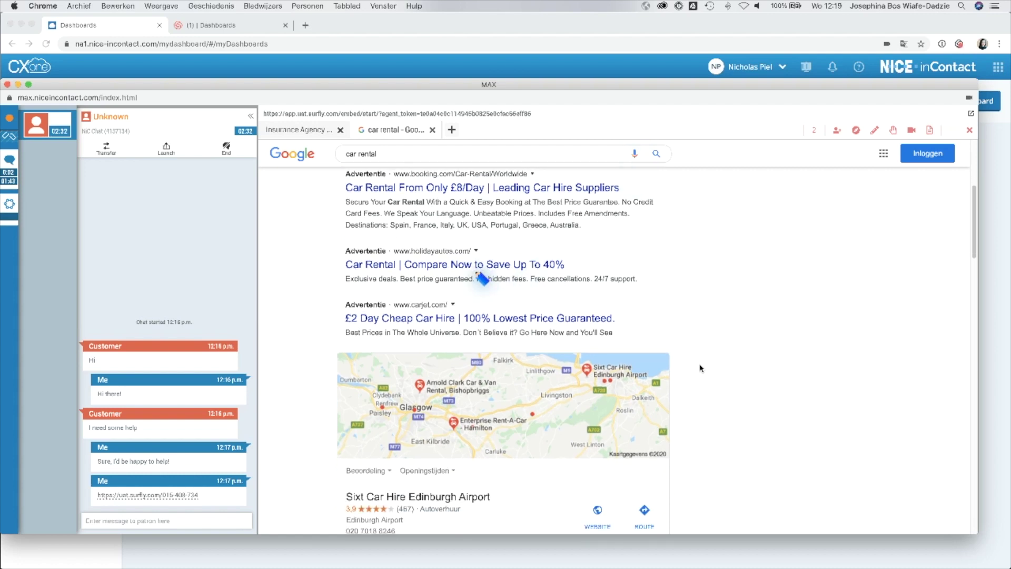
{"action": "scroll", "coordinate": [701, 368], "scroll_direction": "down", "scroll_amount": 1}
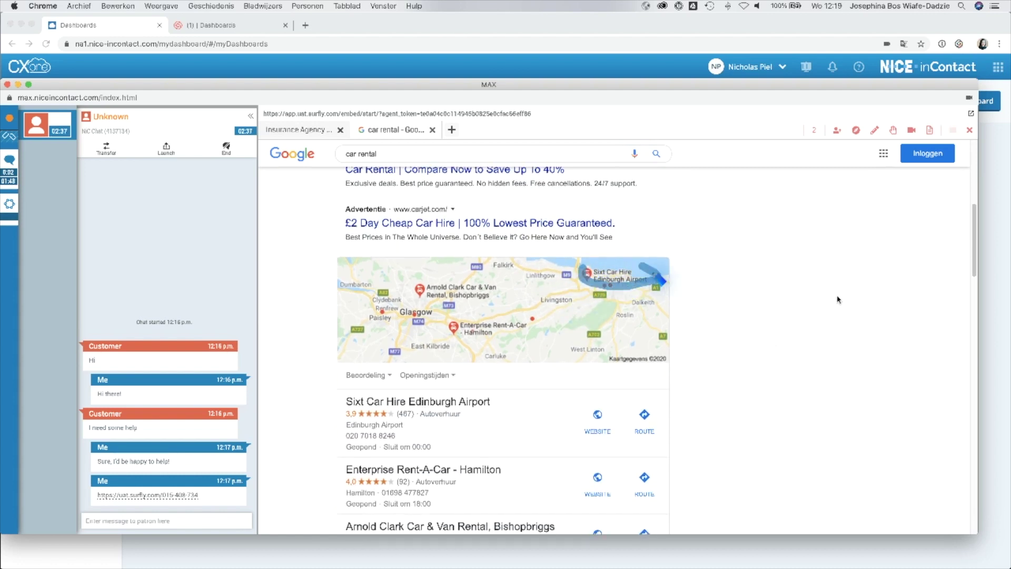
Step: Join the Surfly video chat with the webcam so the follower's feed appears
{"action": "left_click", "coordinate": [912, 130]}
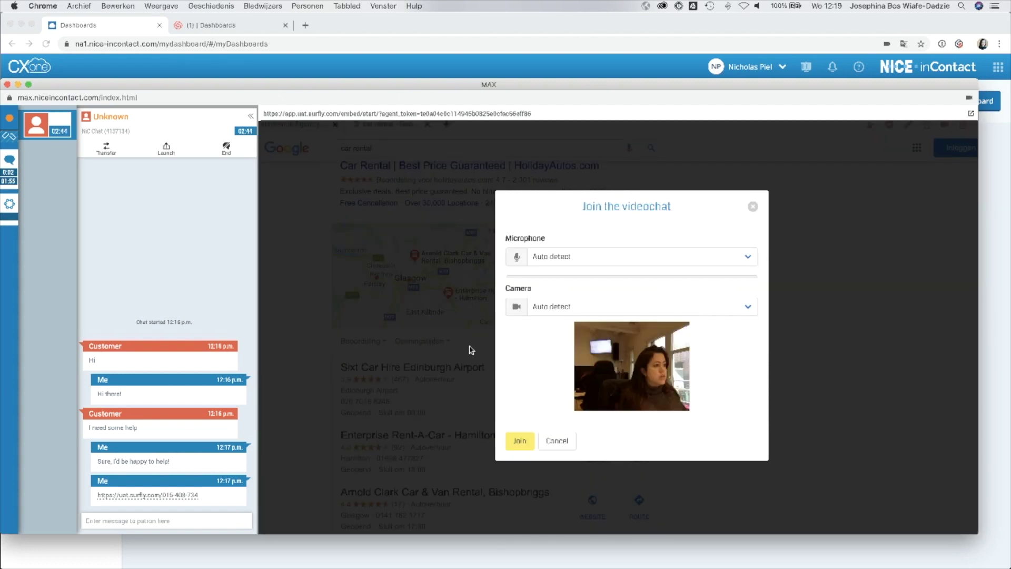
{"action": "left_click", "coordinate": [520, 440]}
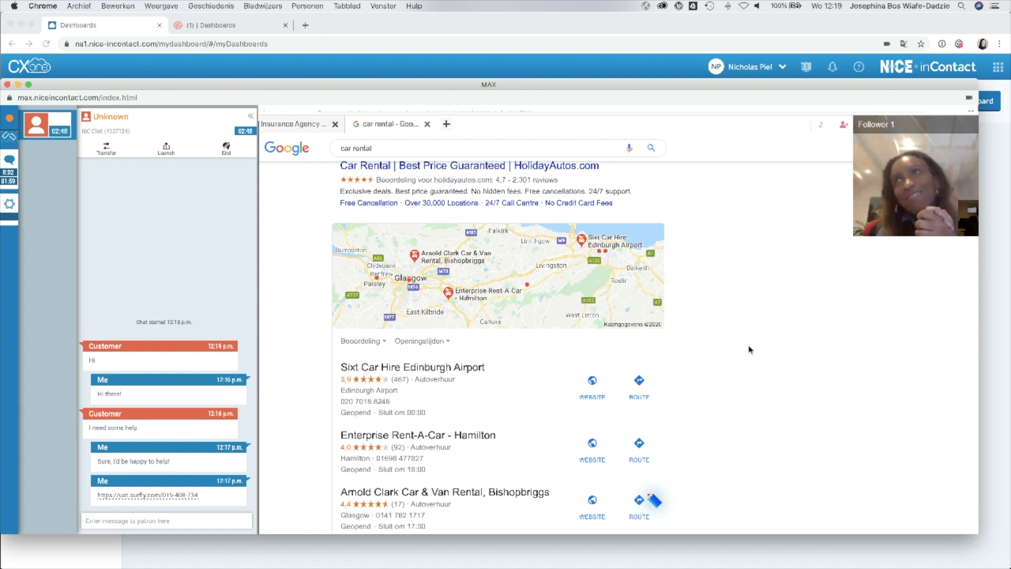